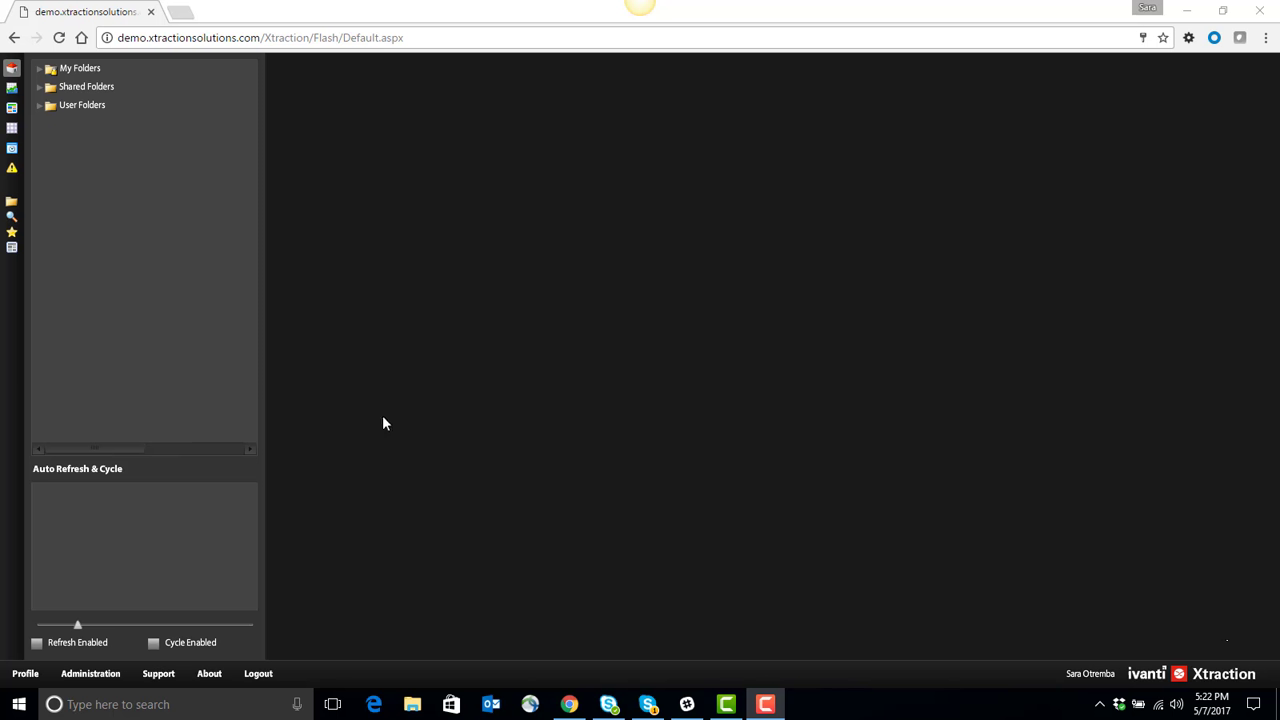
In the dashboard designer's properties, set a layout of one wide top panel over two bottom panels
{"action": "left_click", "coordinate": [13, 91]}
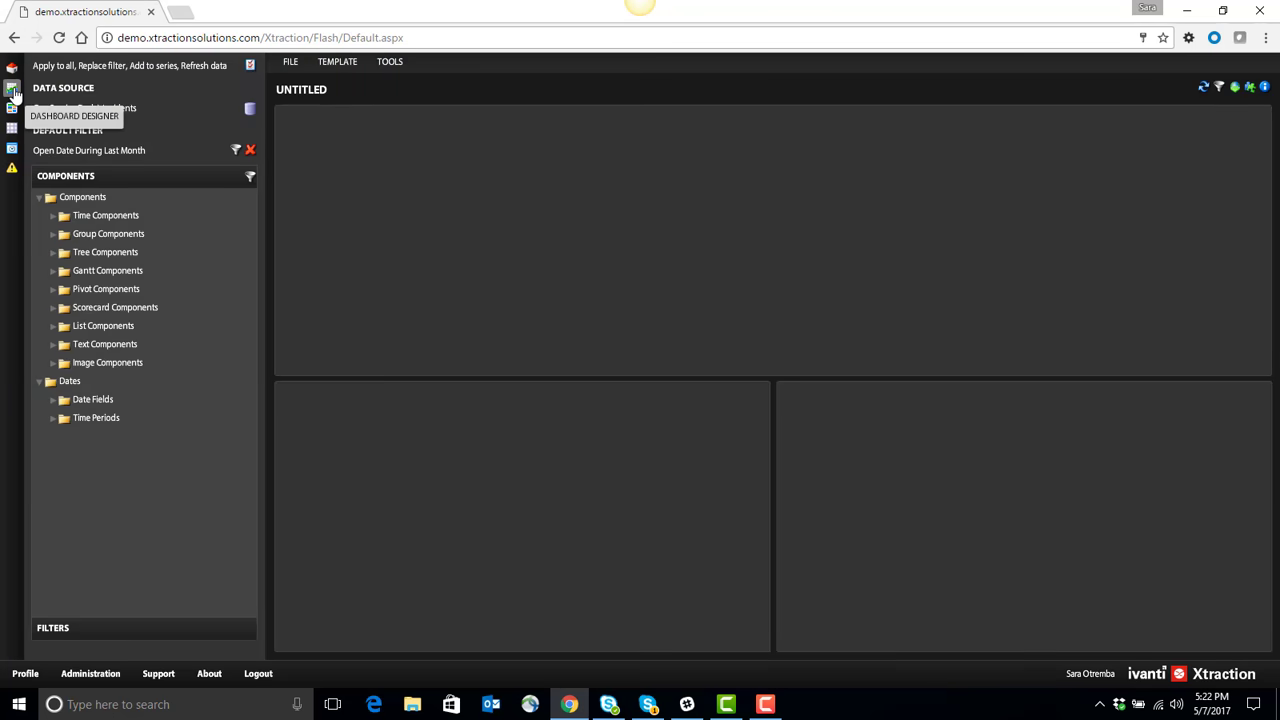
{"action": "left_click", "coordinate": [1266, 90]}
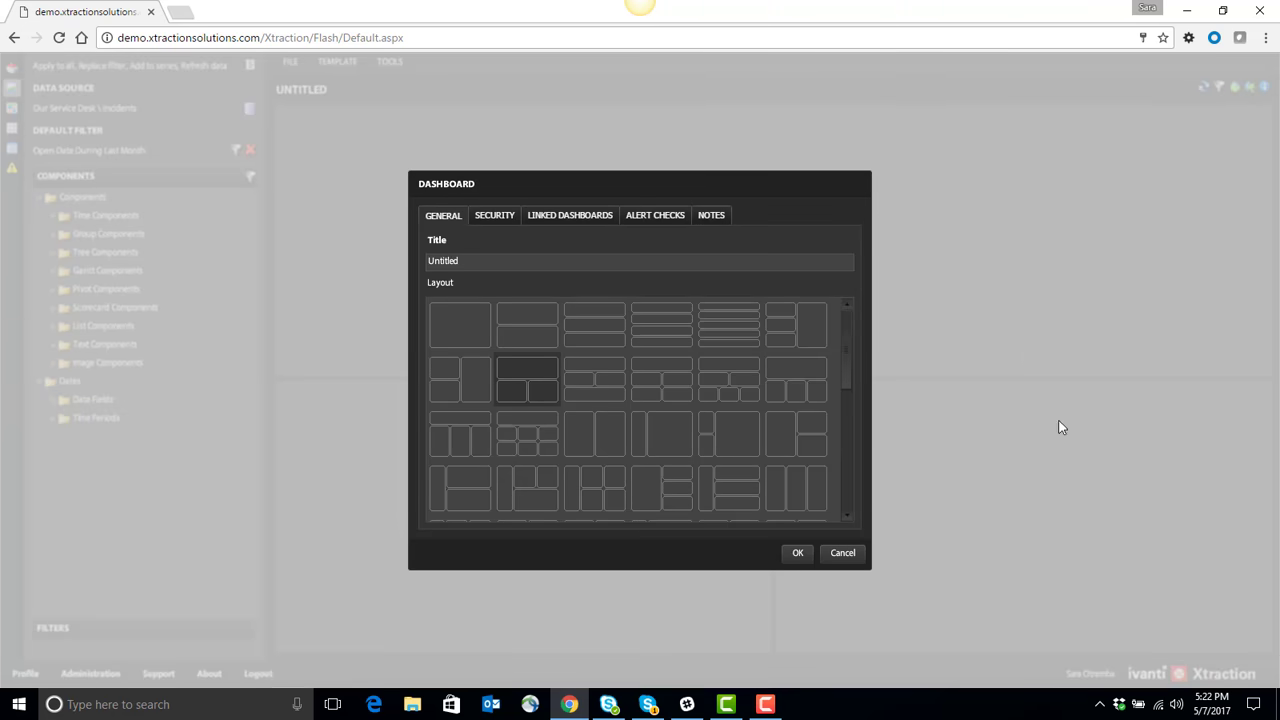
{"action": "left_click_drag", "start_coordinate": [848, 397], "coordinate": [868, 357]}
{"action": "left_click", "coordinate": [797, 554]}
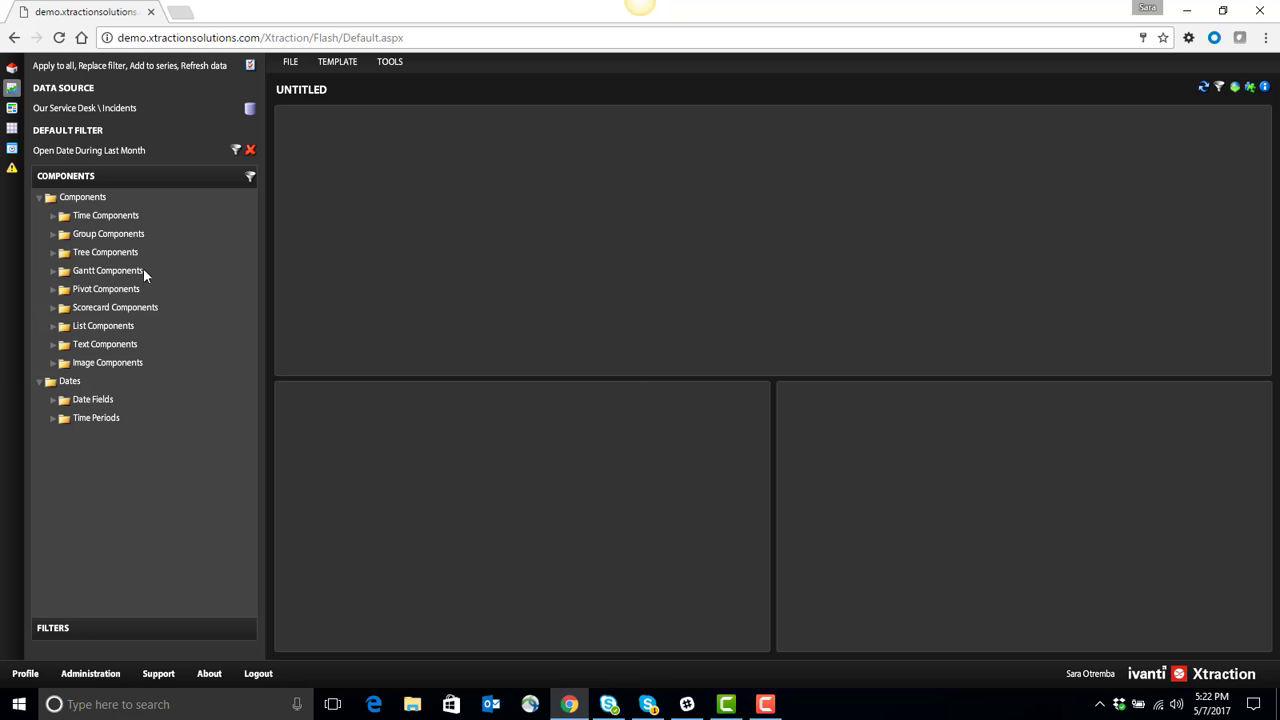
Change the dashboard's data source from Our Service Desk to Ivanti Service Manager \ Incidents
{"action": "left_click", "coordinate": [250, 112]}
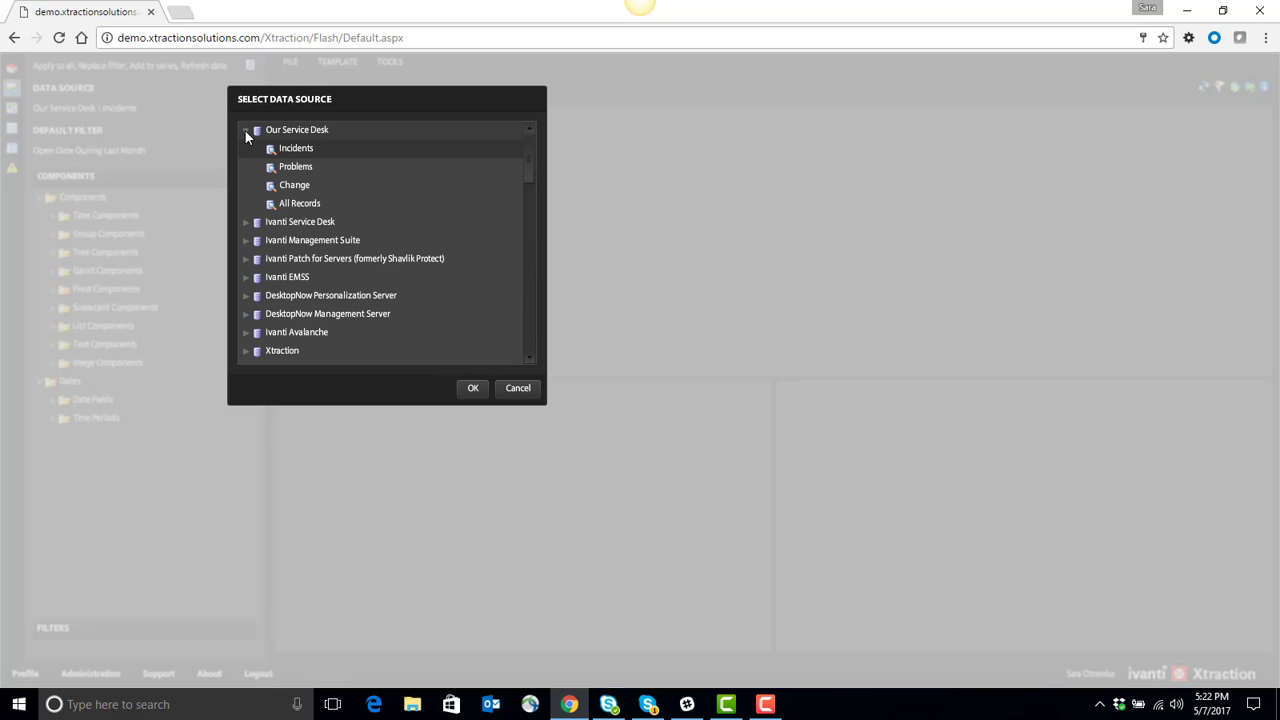
{"action": "left_click", "coordinate": [245, 131]}
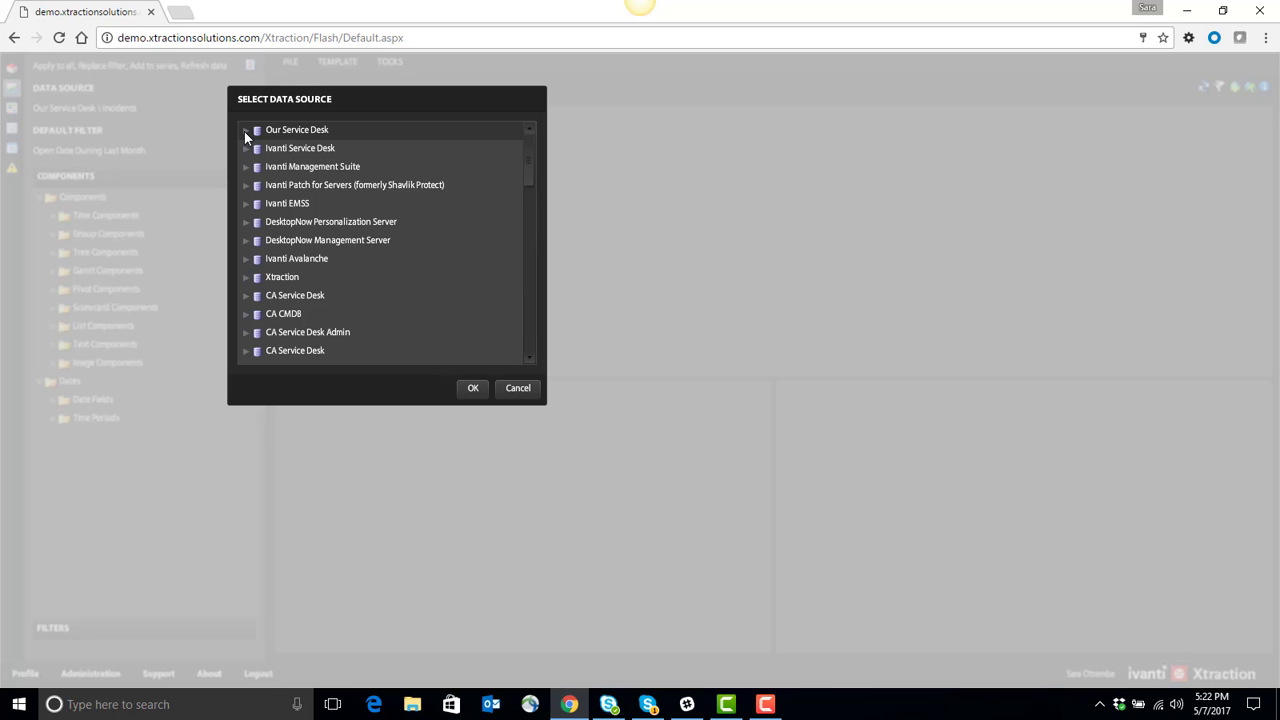
{"action": "left_click_drag", "start_coordinate": [526, 161], "coordinate": [529, 348]}
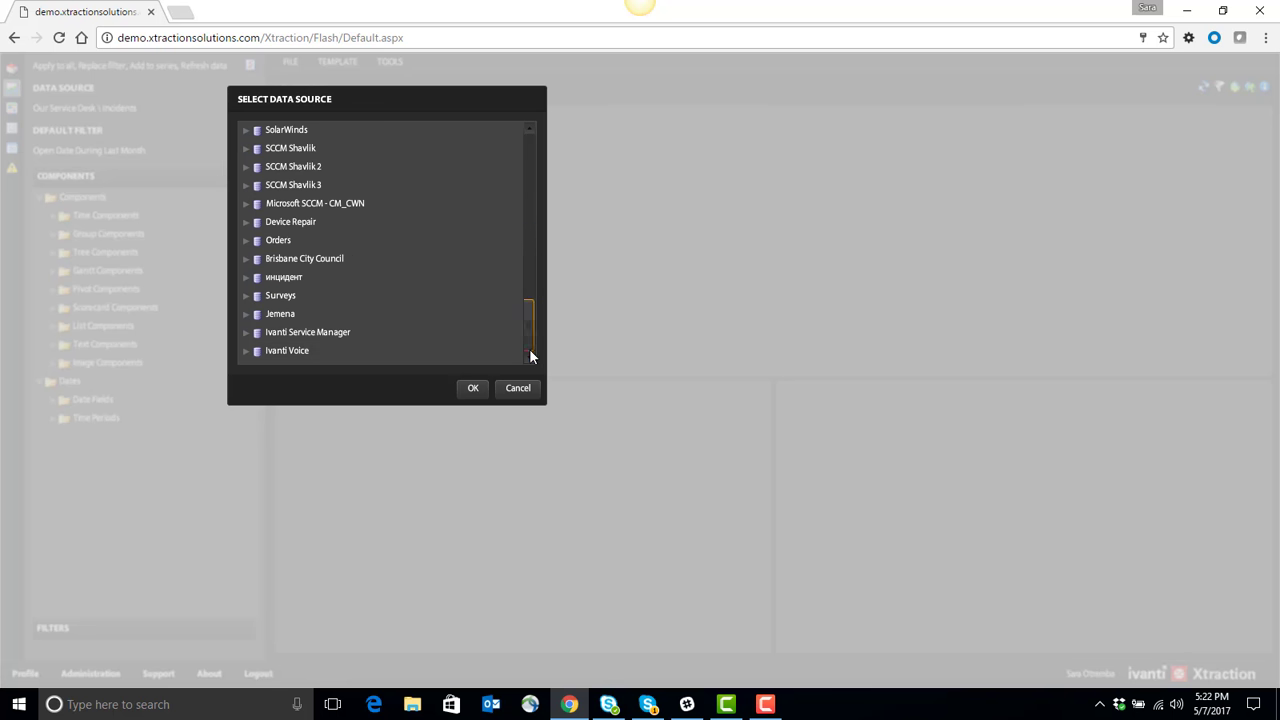
{"action": "left_click", "coordinate": [246, 334]}
{"action": "left_click_drag", "start_coordinate": [527, 308], "coordinate": [526, 342]}
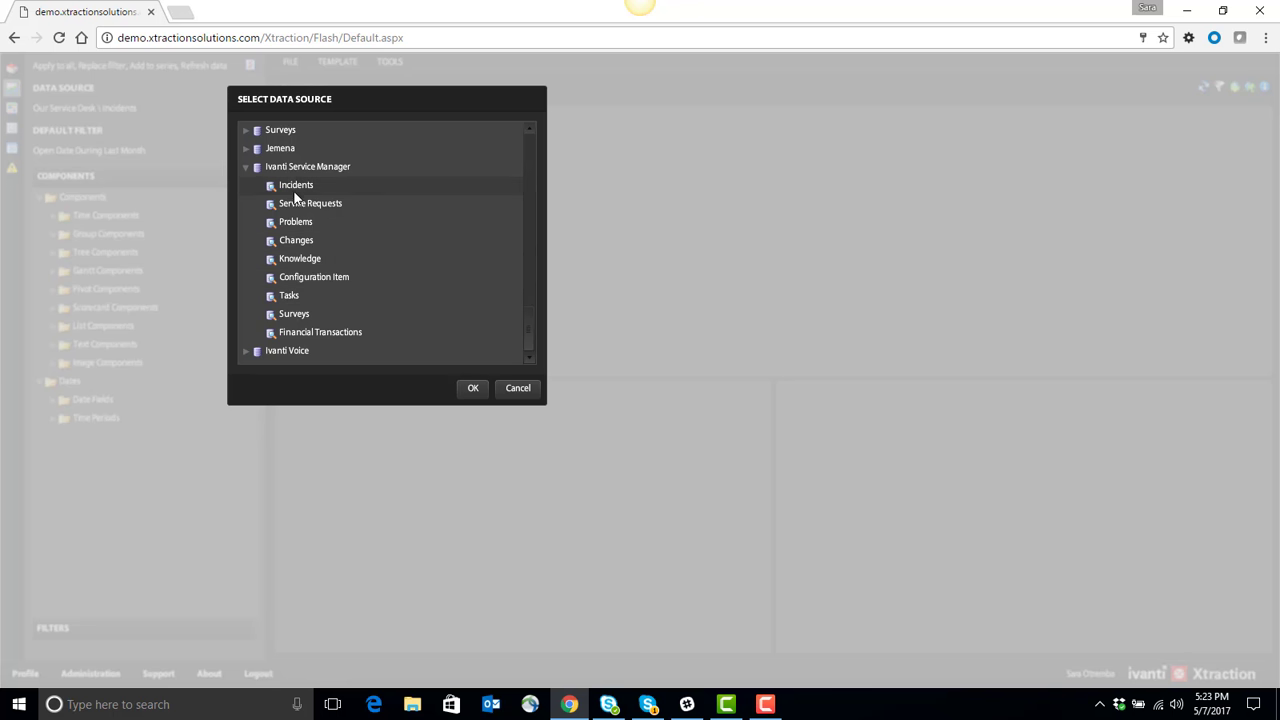
{"action": "left_click", "coordinate": [473, 389]}
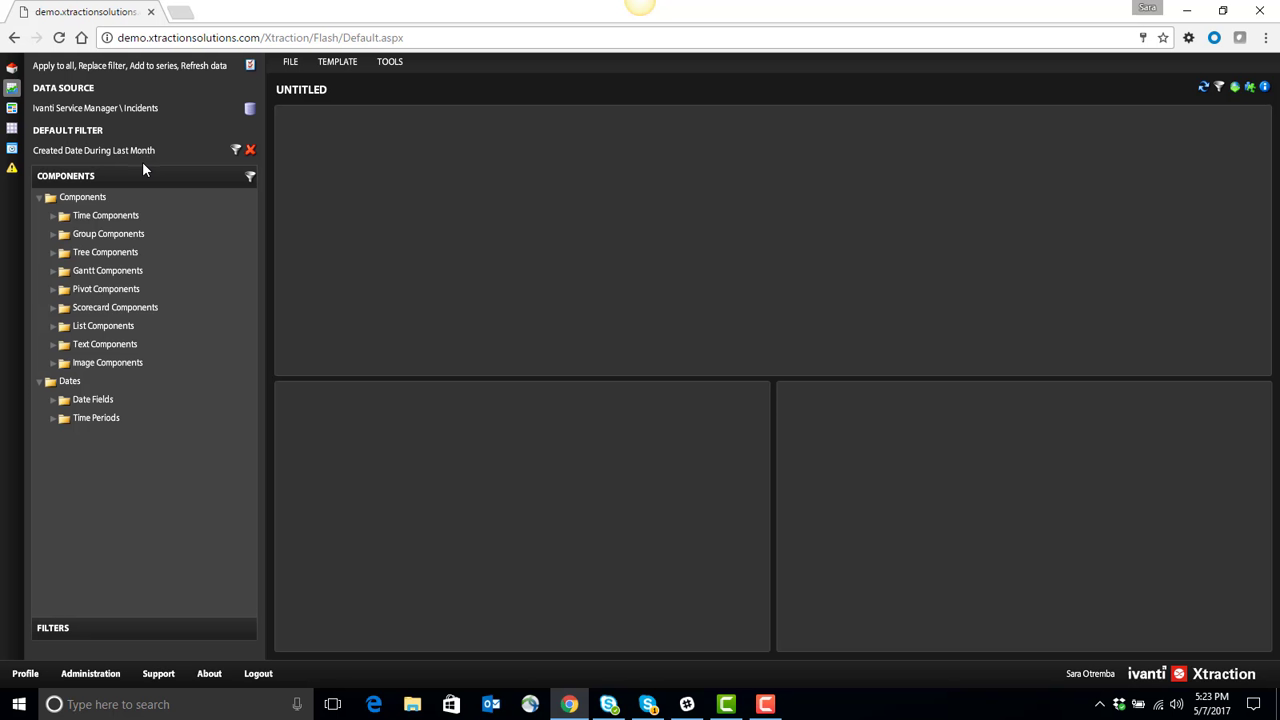
Place a daily Incidents column chart for last month, totalling 42, in the wide top panel
{"action": "left_click", "coordinate": [53, 217]}
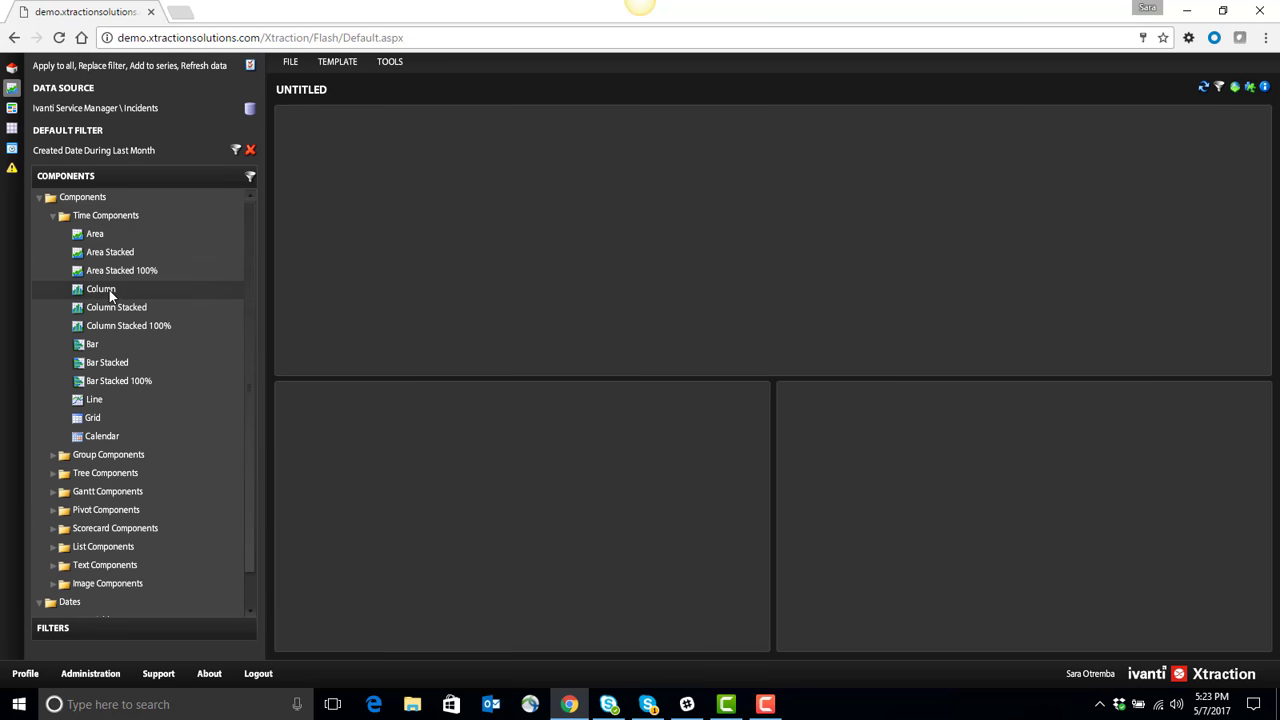
{"action": "left_click_drag", "start_coordinate": [109, 290], "coordinate": [429, 213]}
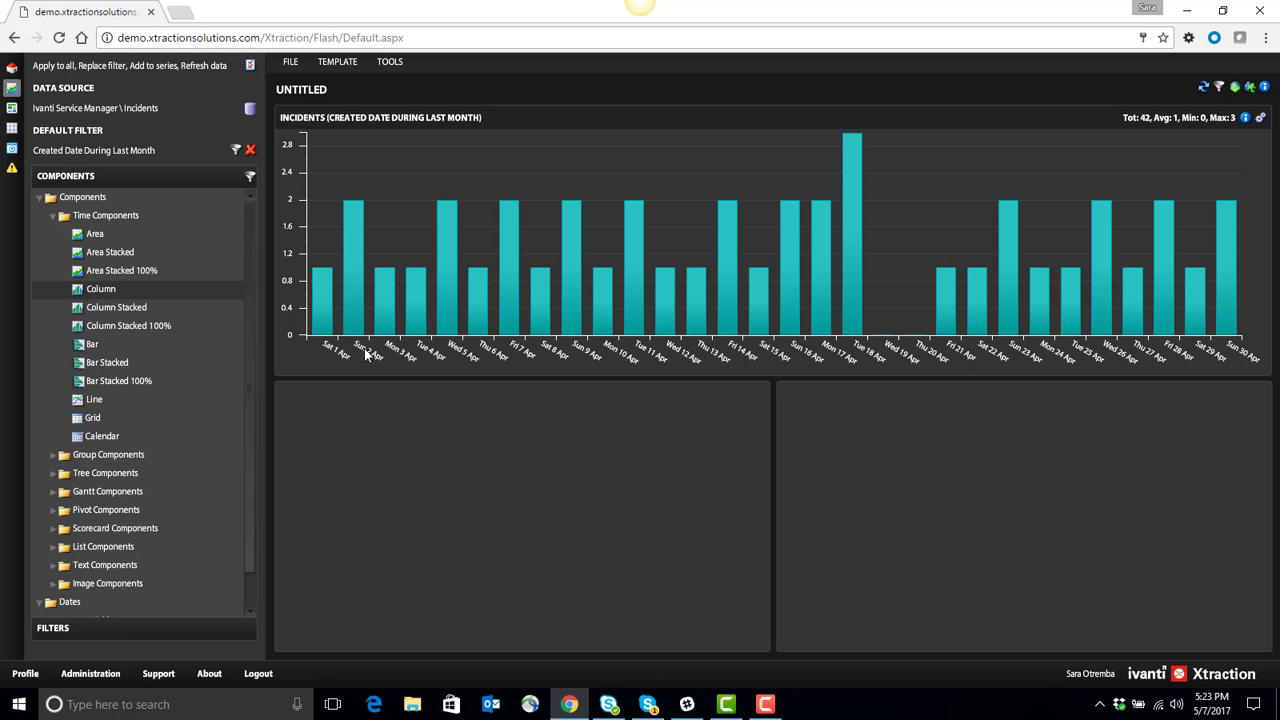
{"action": "mouse_move", "coordinate": [329, 330]}
Drop a Category pie chart of last month's 42 incidents into the lower-left panel
{"action": "left_click", "coordinate": [53, 217]}
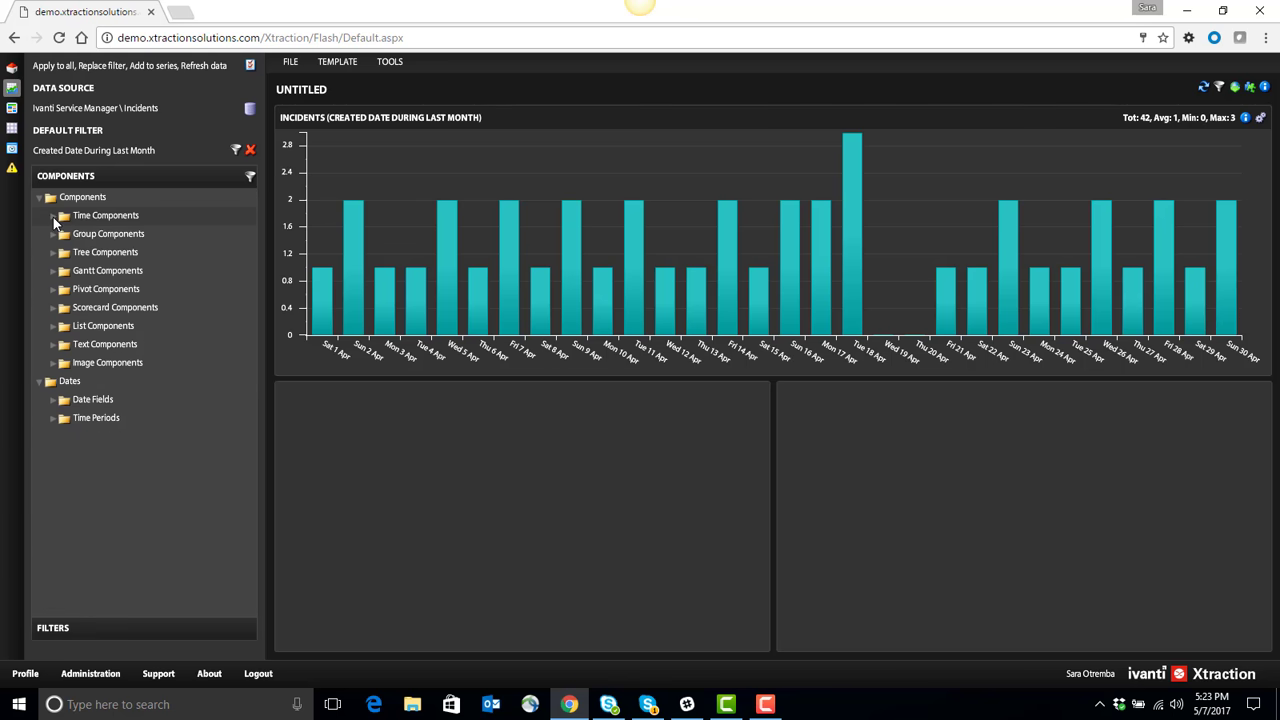
{"action": "left_click", "coordinate": [52, 233]}
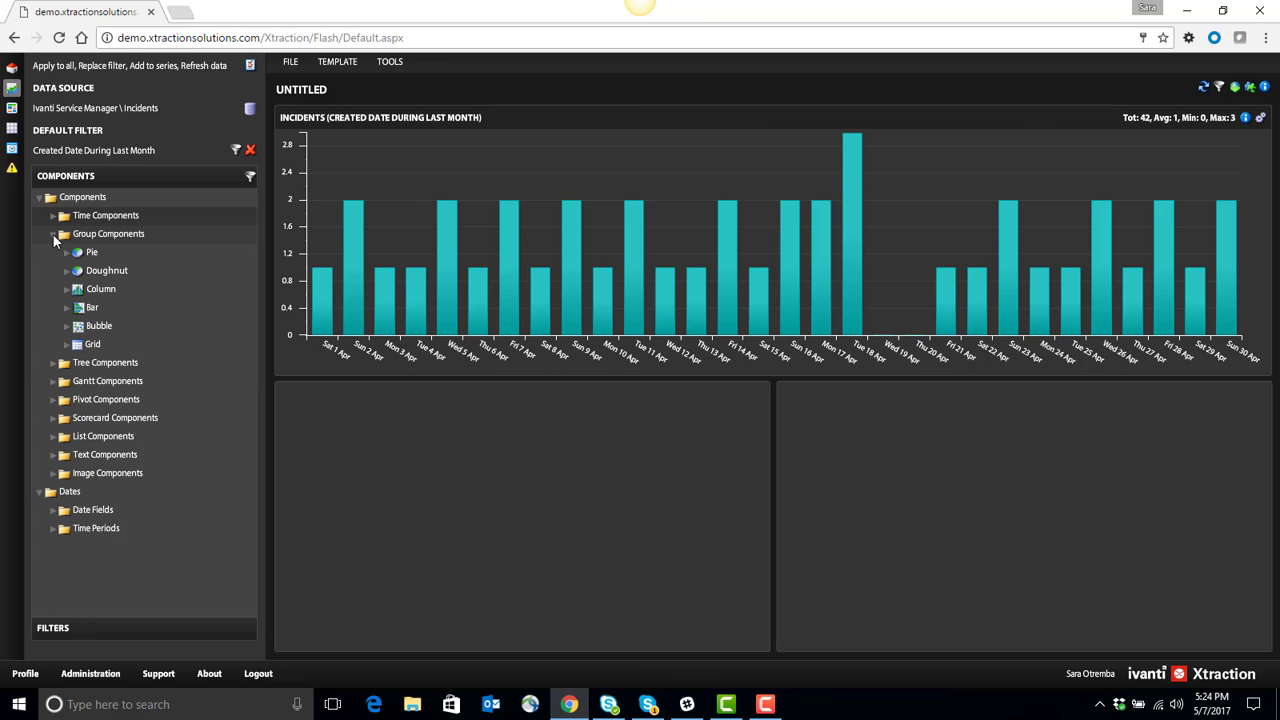
{"action": "left_click", "coordinate": [67, 253]}
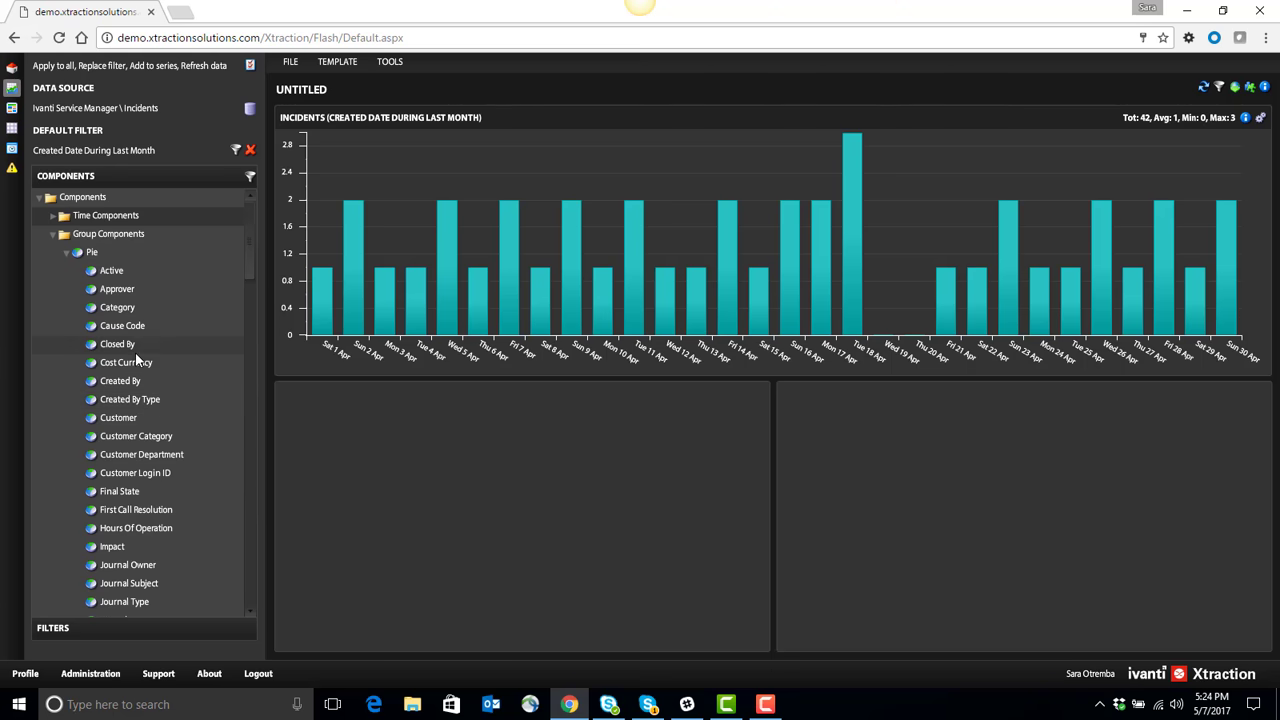
{"action": "left_click_drag", "start_coordinate": [132, 313], "coordinate": [337, 420]}
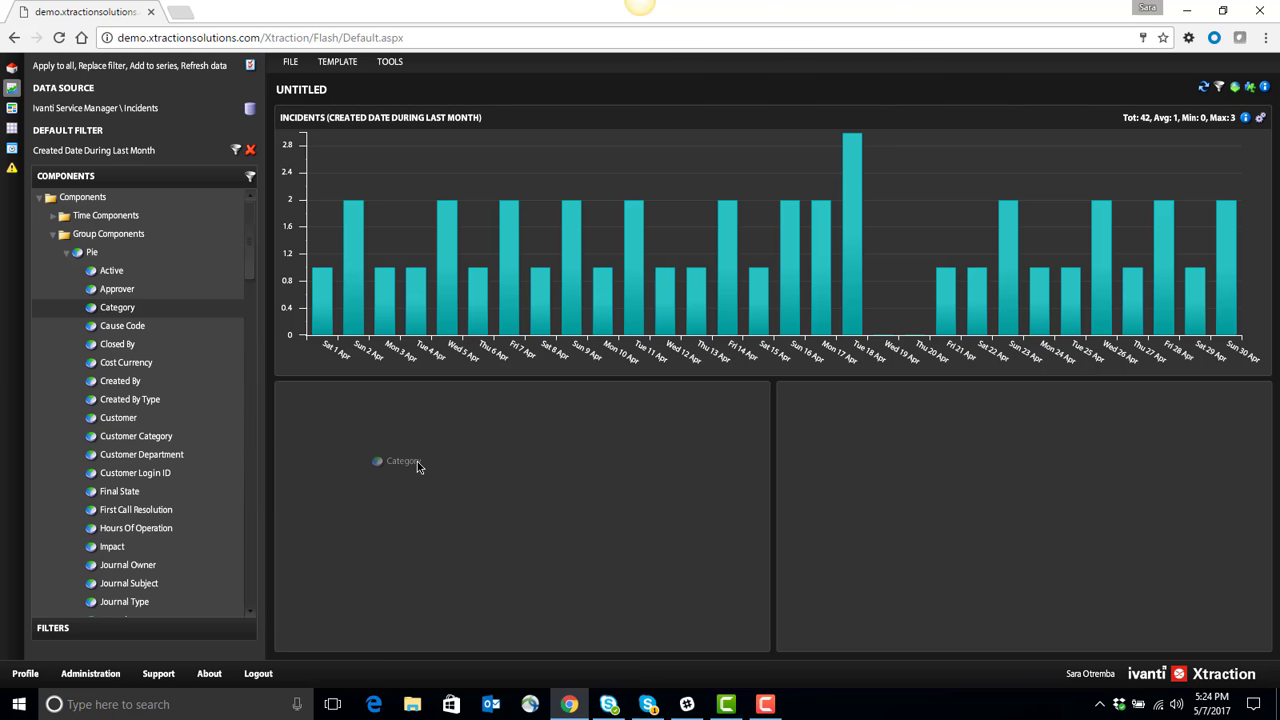
{"action": "left_click_drag", "start_coordinate": [462, 486], "coordinate": [462, 486]}
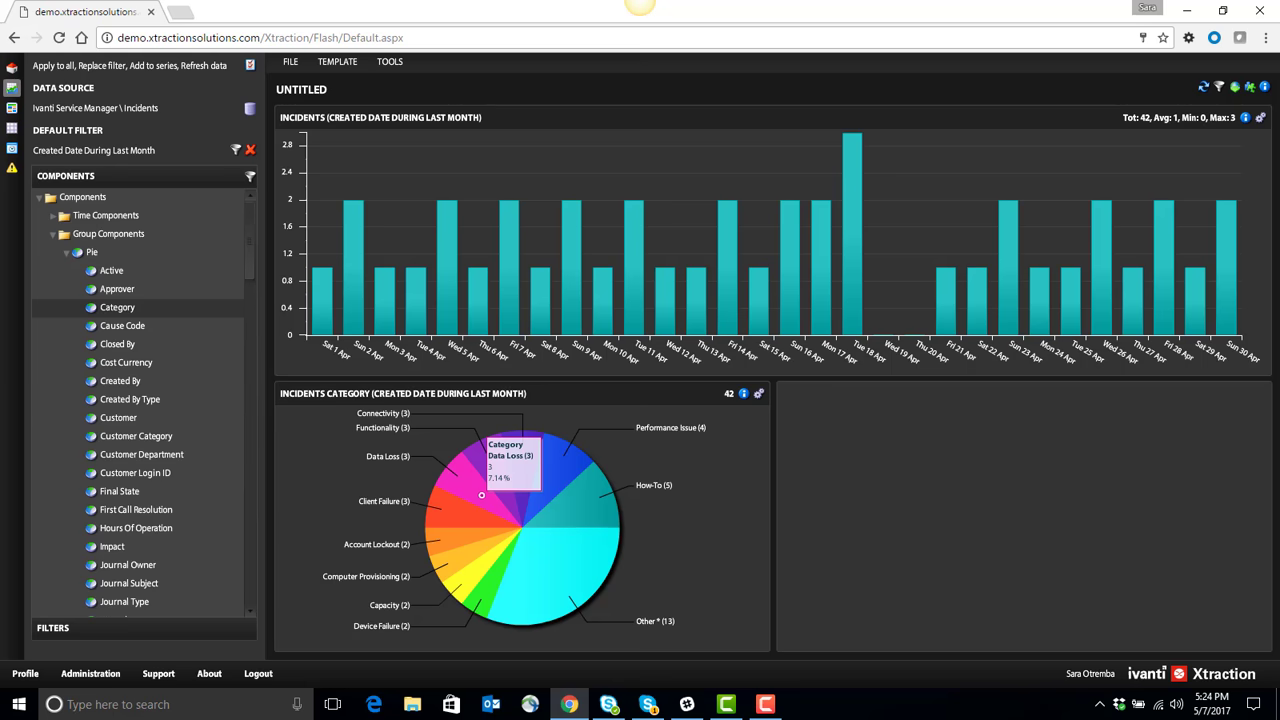
Add an Impact bar chart (Medium 28, Low 12, High 2) to the lower-right panel
{"action": "left_click", "coordinate": [66, 252]}
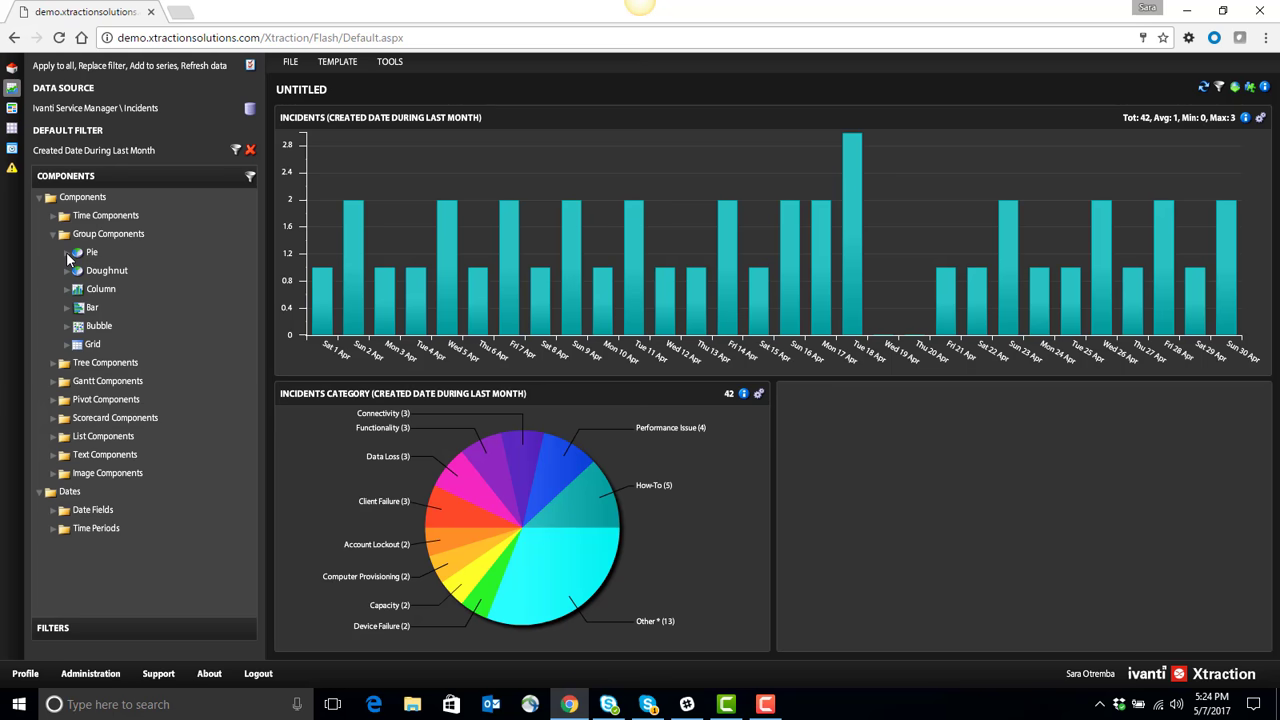
{"action": "left_click", "coordinate": [67, 309]}
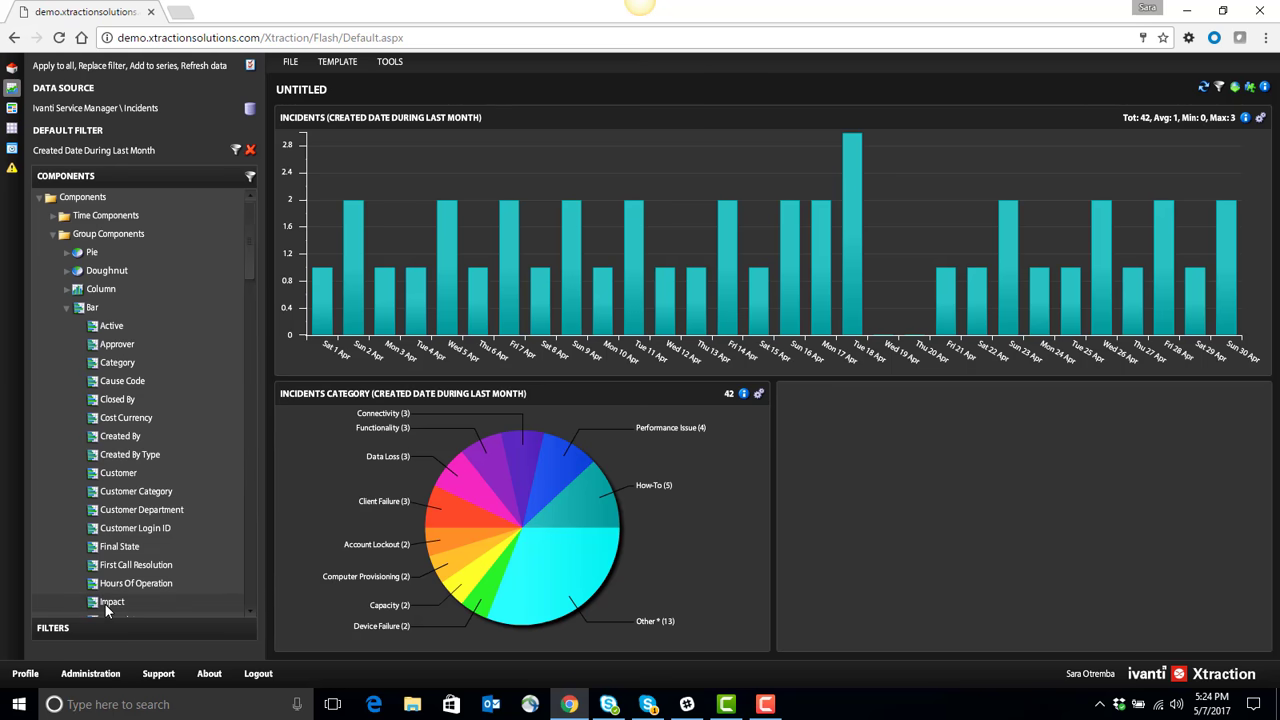
{"action": "left_click_drag", "start_coordinate": [107, 610], "coordinate": [952, 567]}
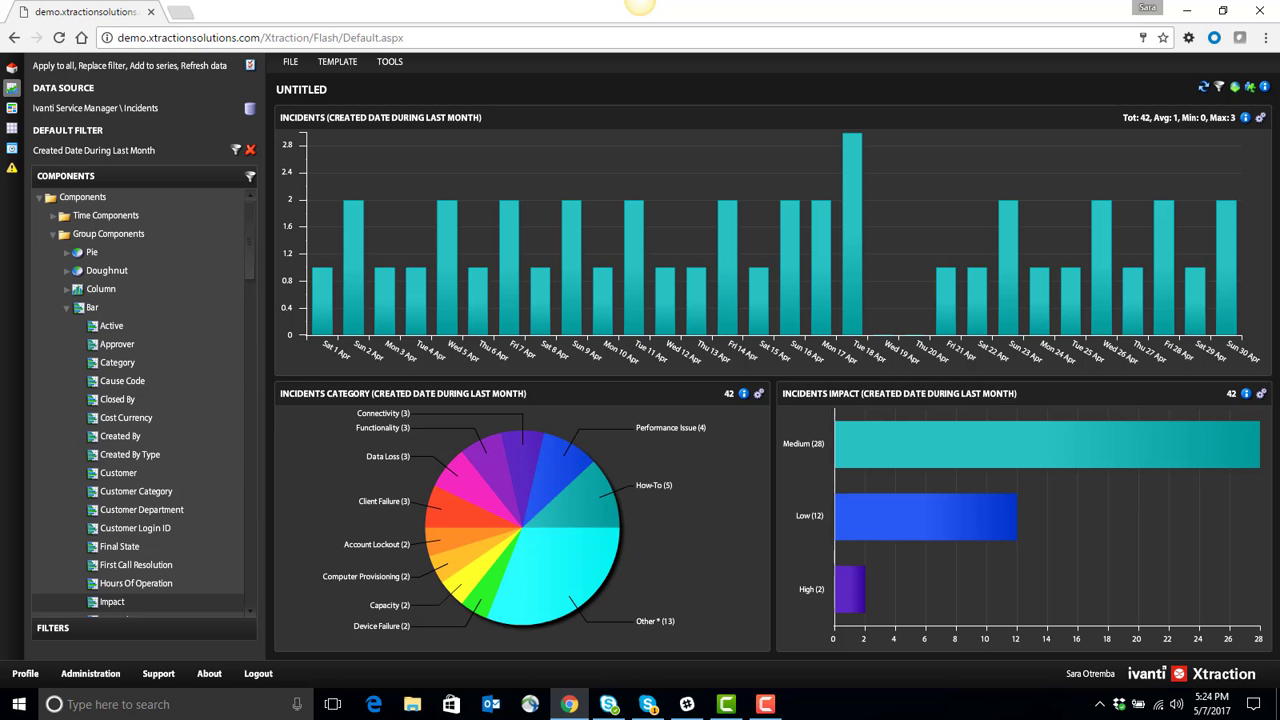
Apply Filter Components (Replace) on the High impact bar, cutting the column and pie charts to 2 incidents
{"action": "mouse_move", "coordinate": [846, 594]}
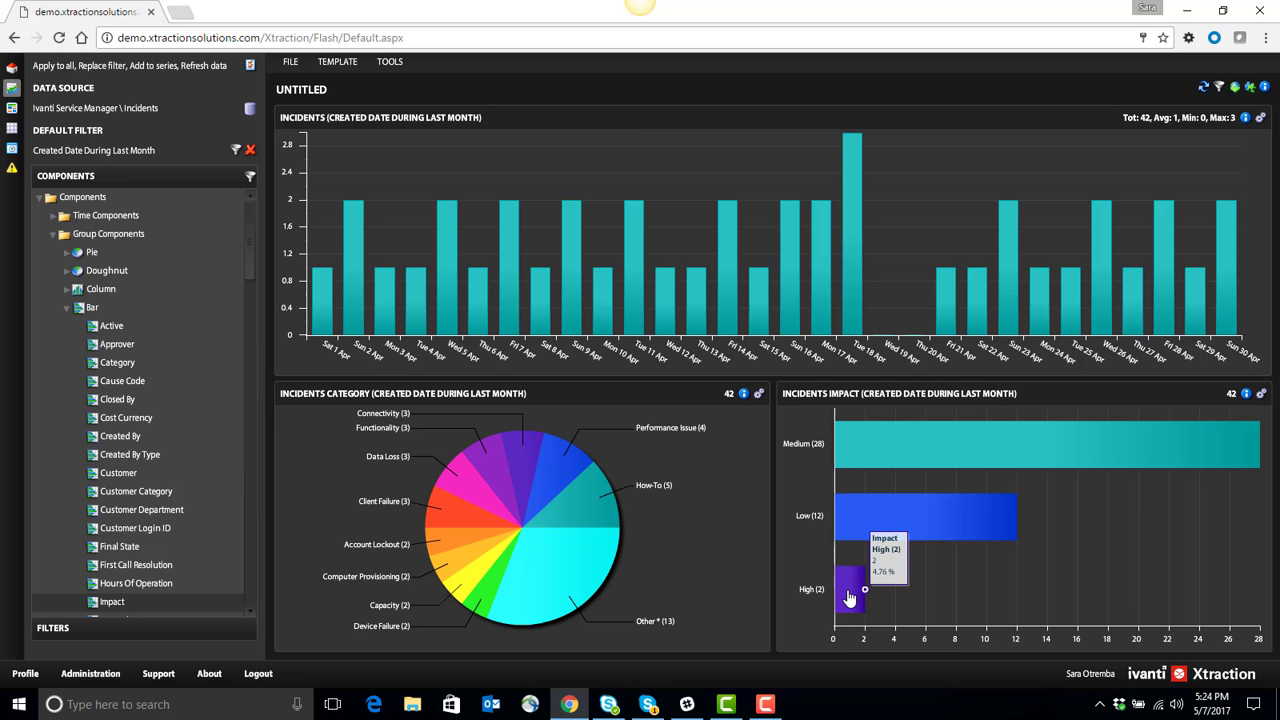
{"action": "left_click", "coordinate": [851, 587]}
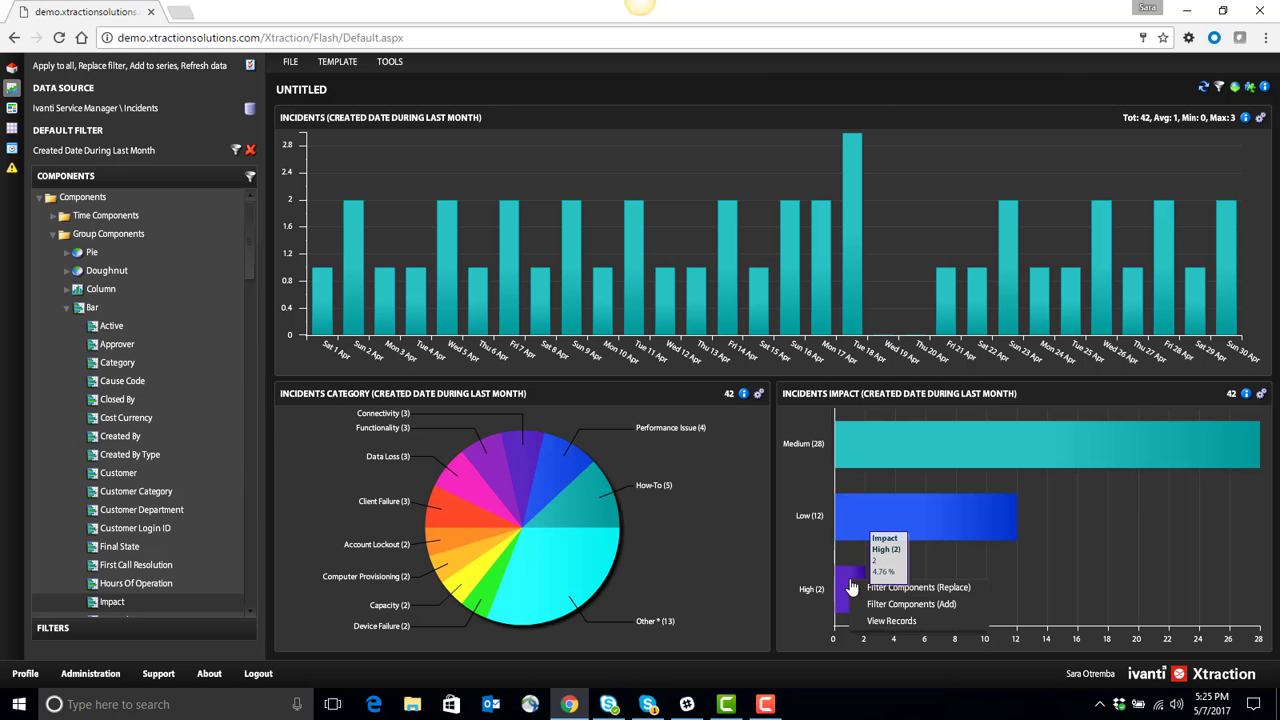
{"action": "left_click", "coordinate": [941, 588]}
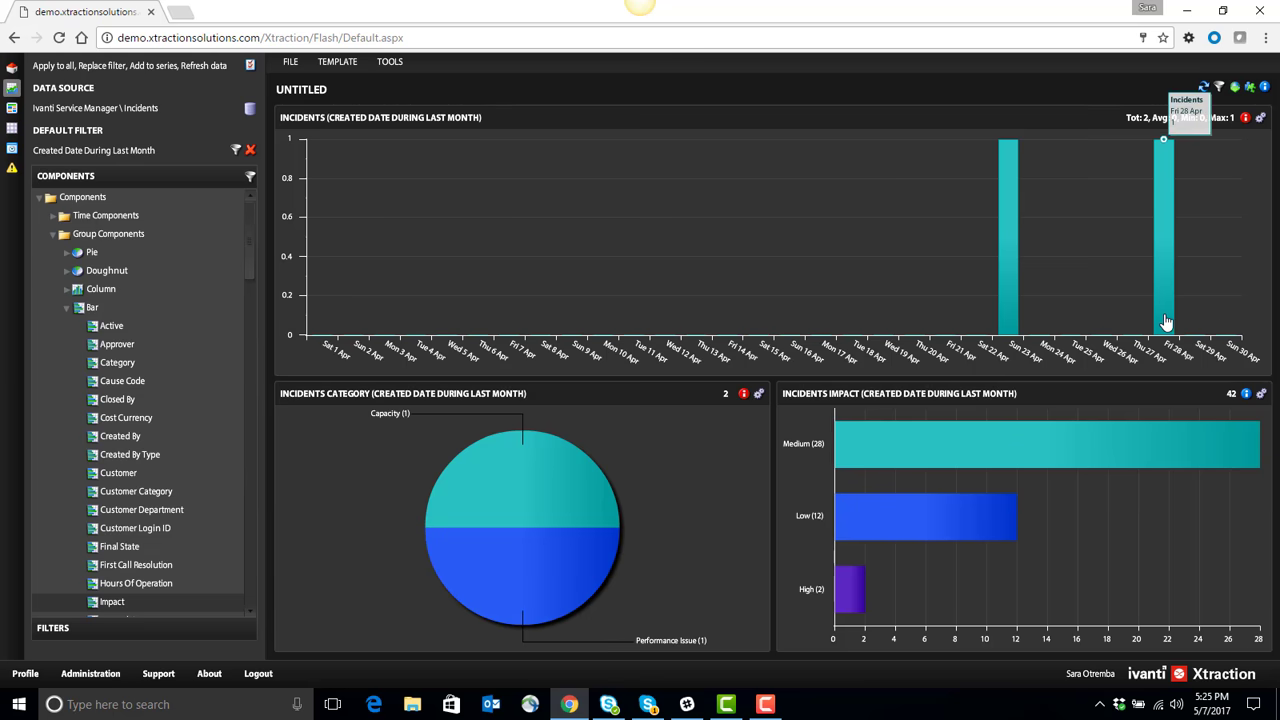
Use View Records on the High impact bar to list its 2 incidents
{"action": "left_click", "coordinate": [855, 595]}
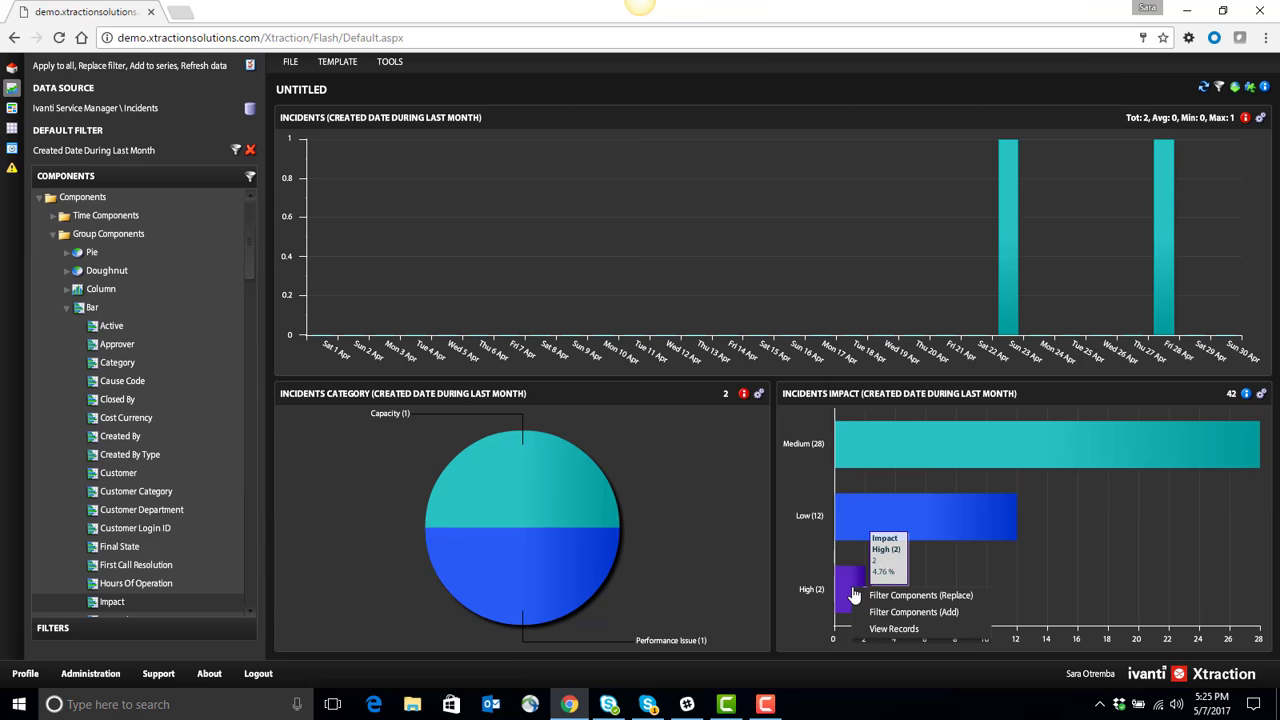
{"action": "left_click", "coordinate": [881, 628]}
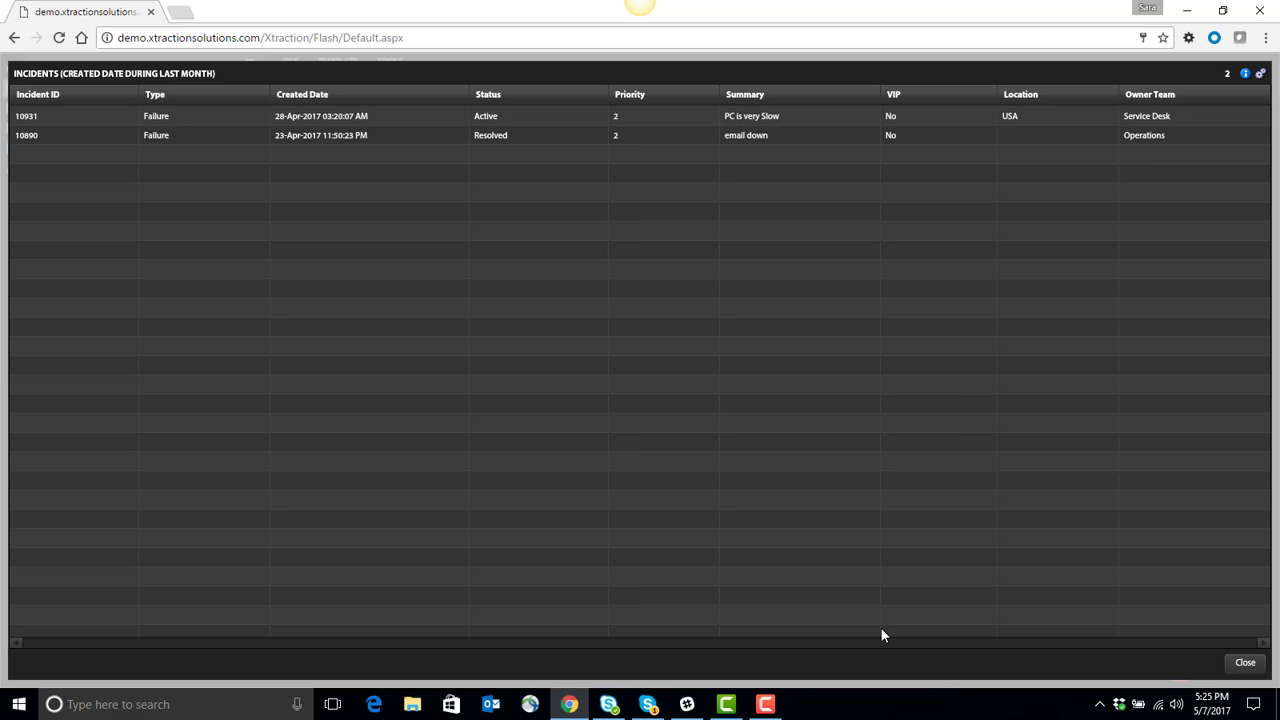
{"action": "left_click", "coordinate": [1245, 76]}
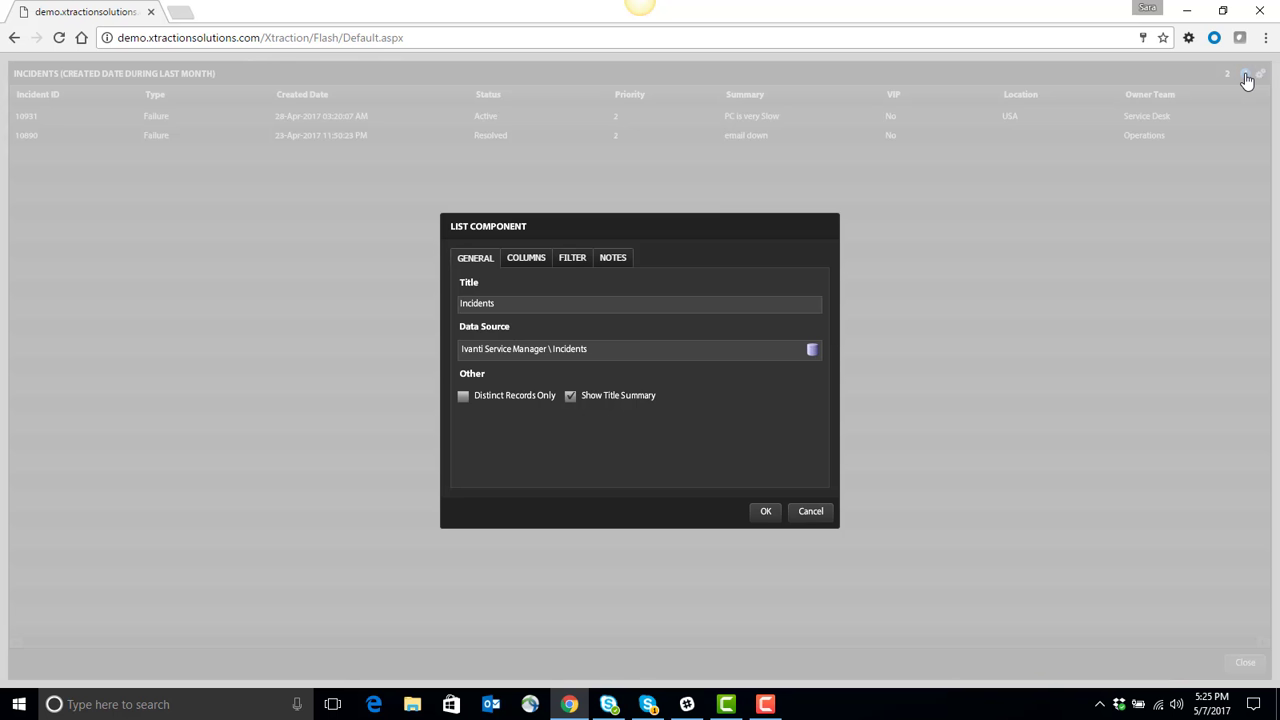
{"action": "left_click", "coordinate": [535, 262]}
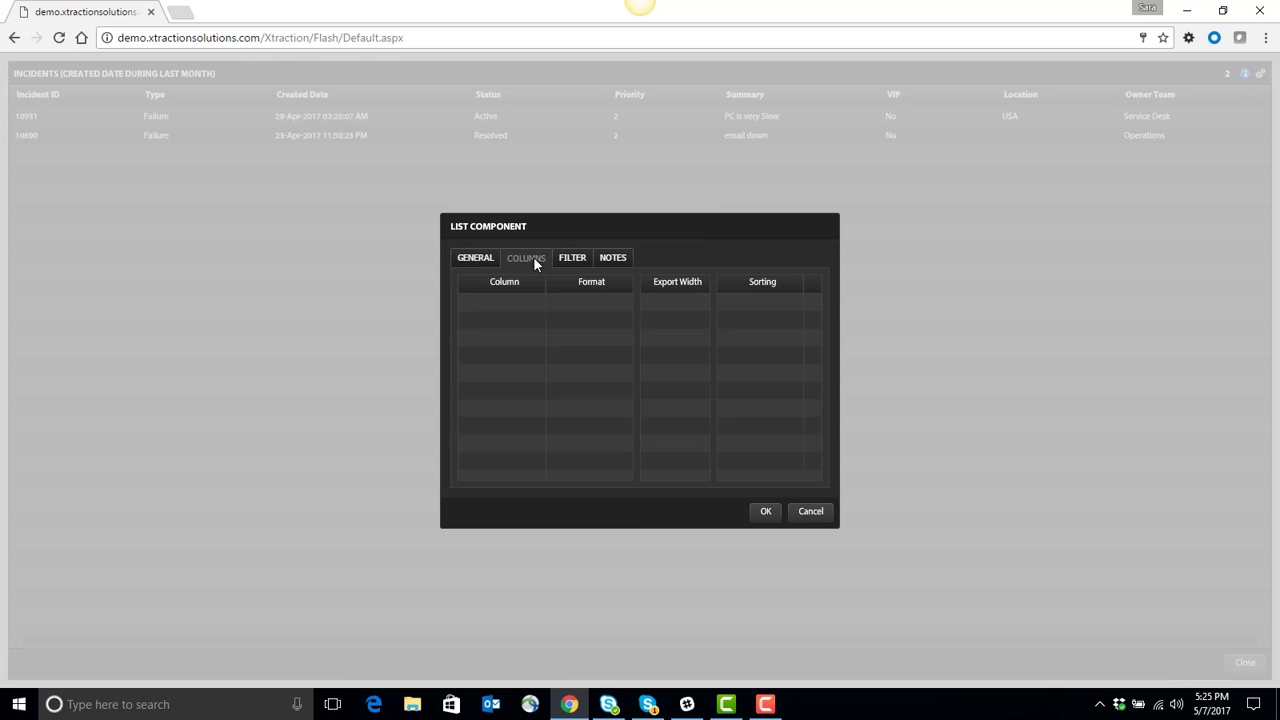
{"action": "right_click", "coordinate": [497, 303]}
{"action": "left_click", "coordinate": [547, 317]}
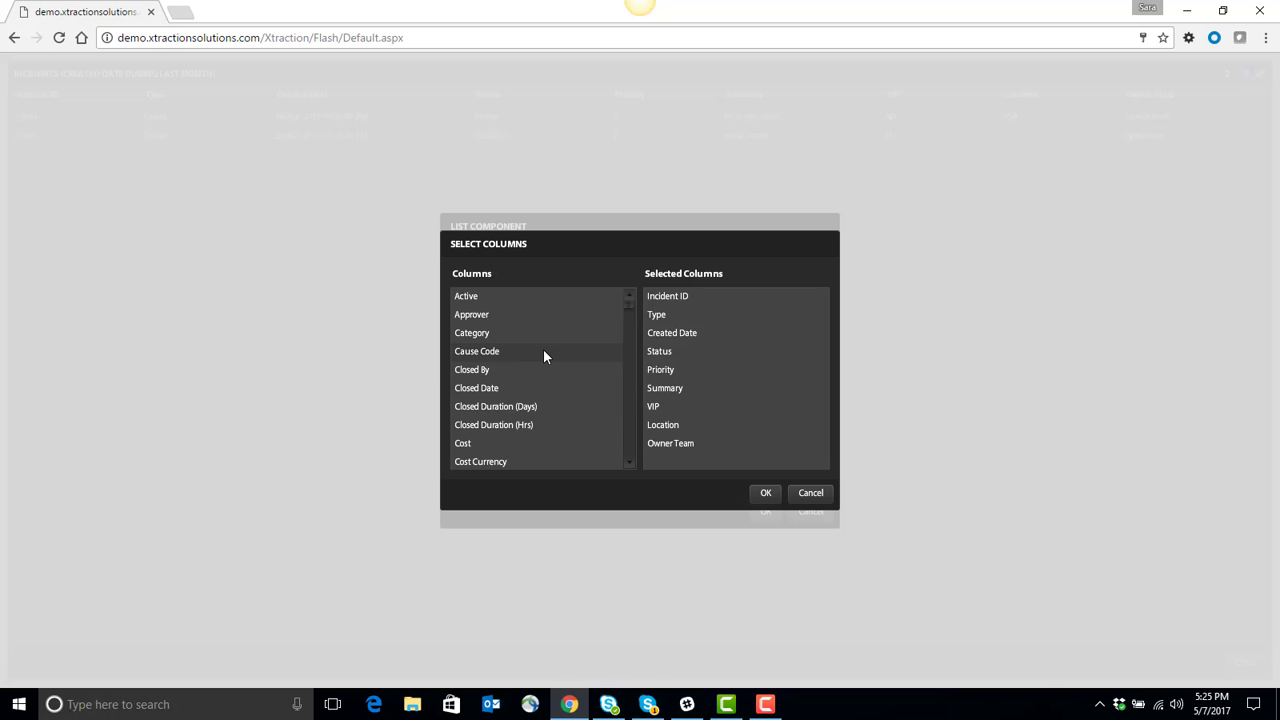
{"action": "left_click", "coordinate": [808, 491]}
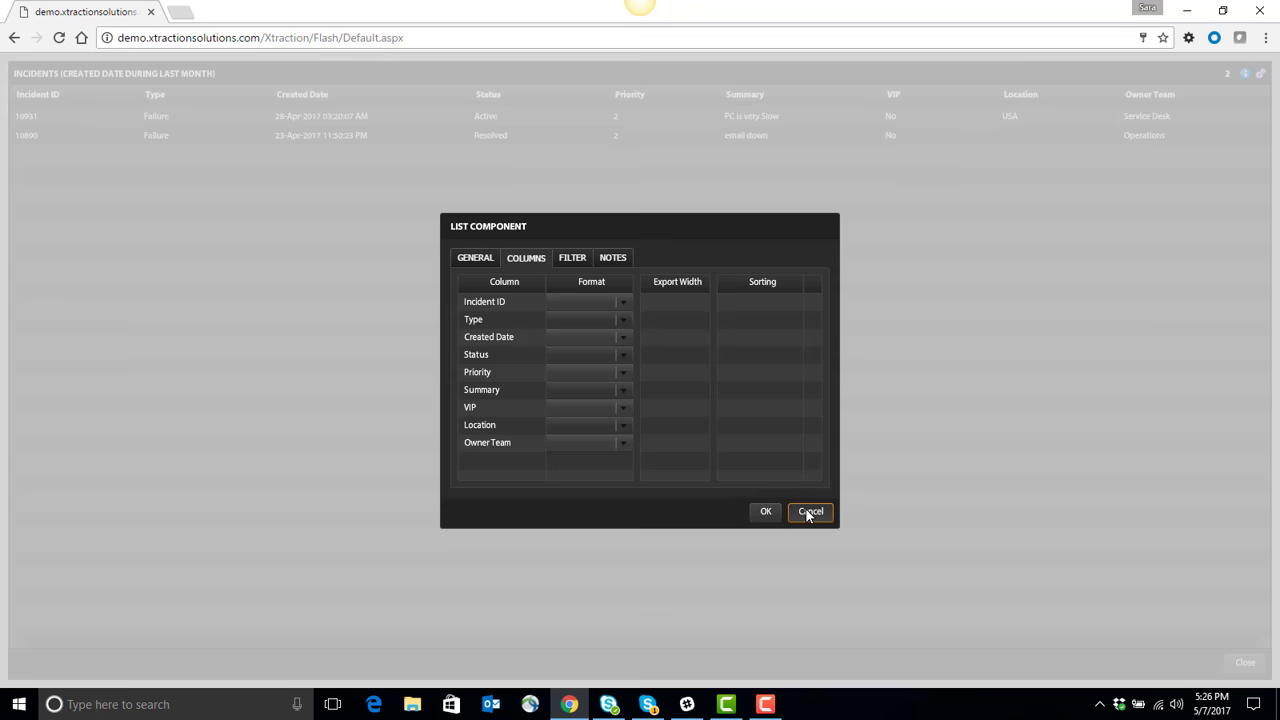
{"action": "left_click", "coordinate": [810, 512]}
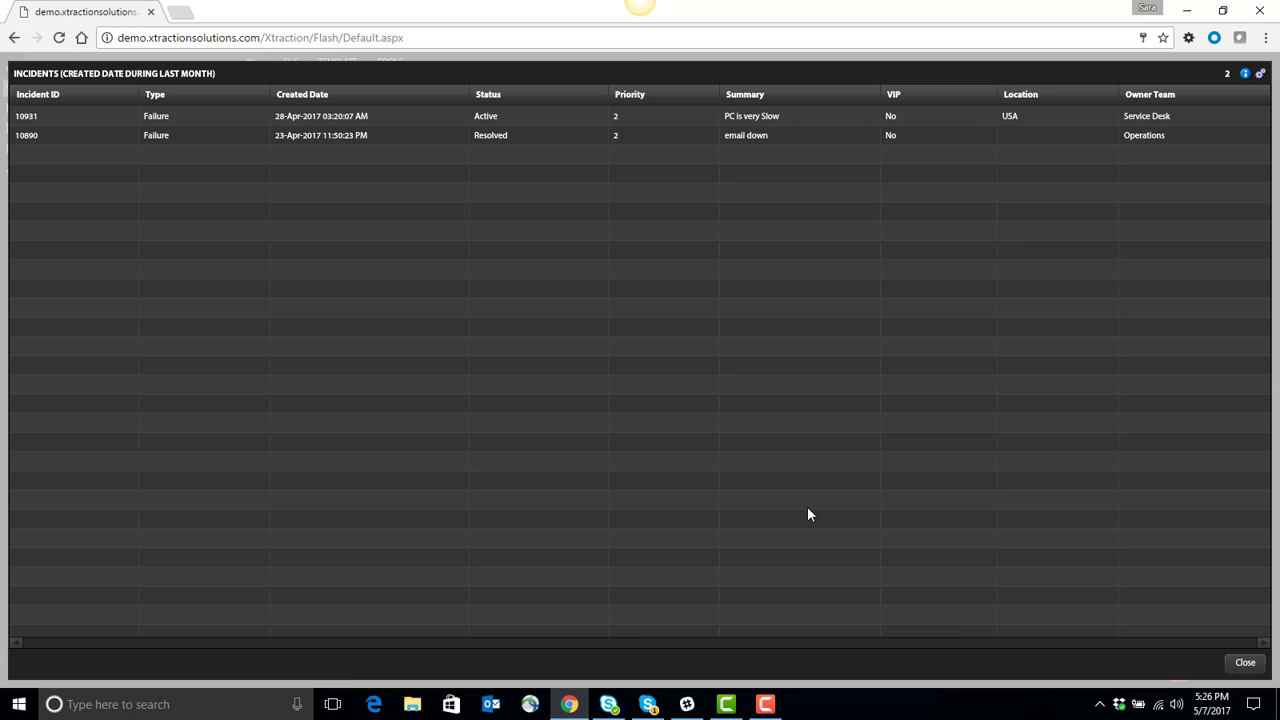
Close the records list and clear temporary filters so the charts again total 42 incidents
{"action": "left_click", "coordinate": [1245, 663]}
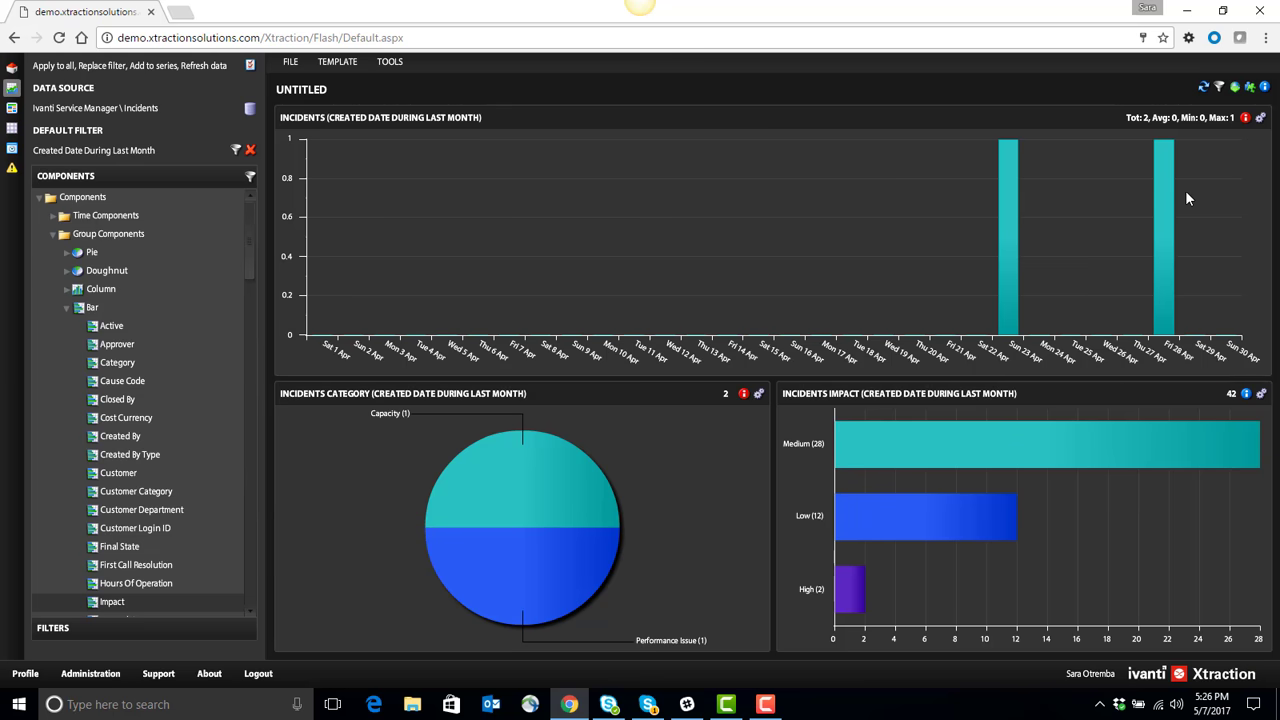
{"action": "left_click", "coordinate": [1220, 89]}
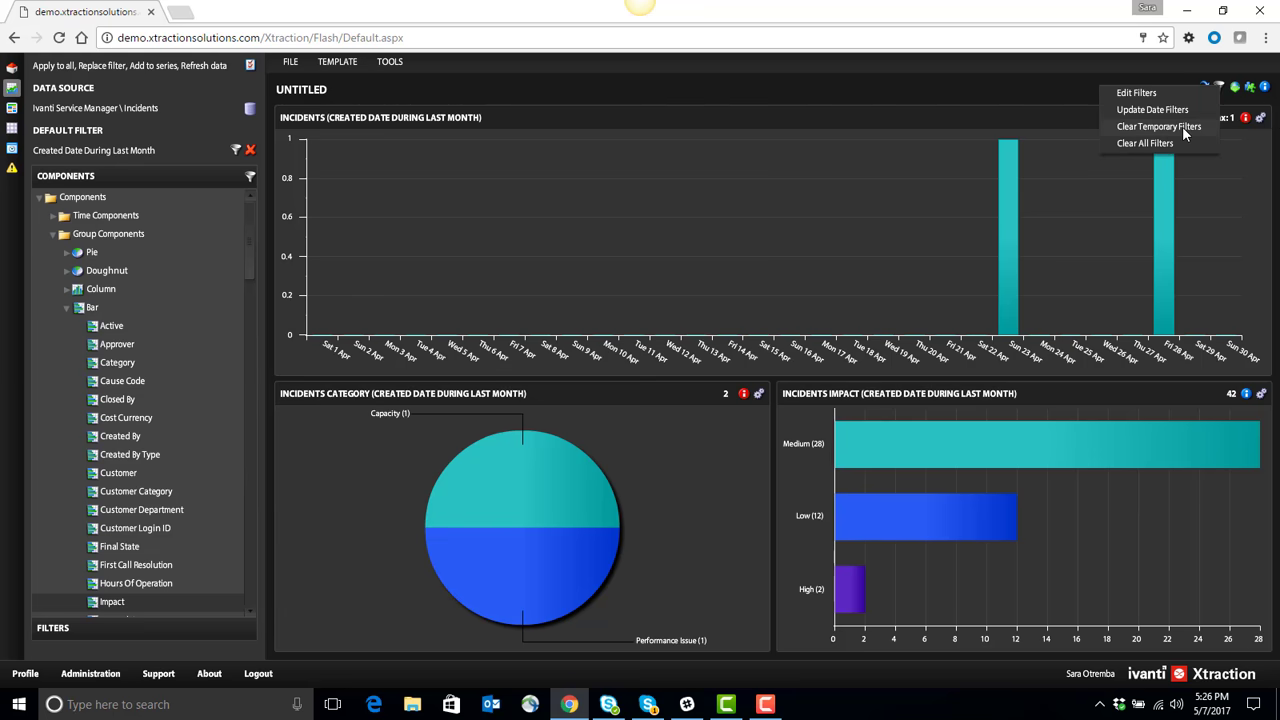
{"action": "left_click", "coordinate": [1182, 126]}
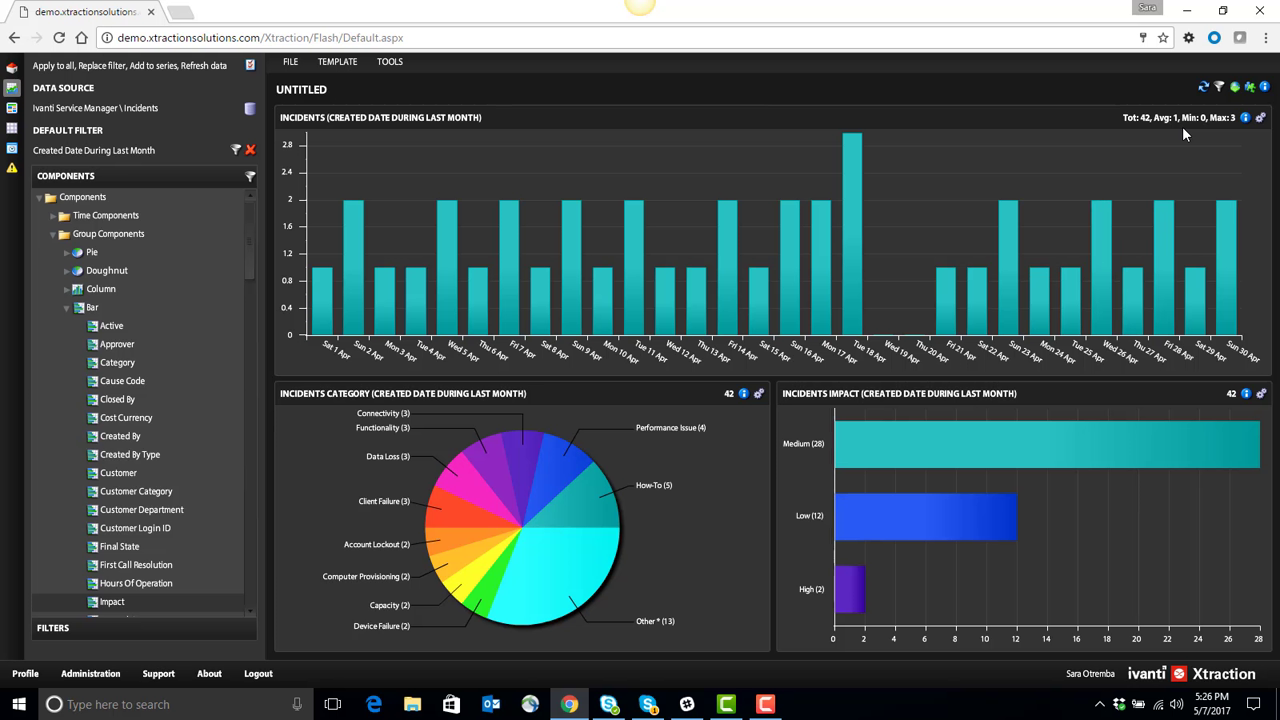